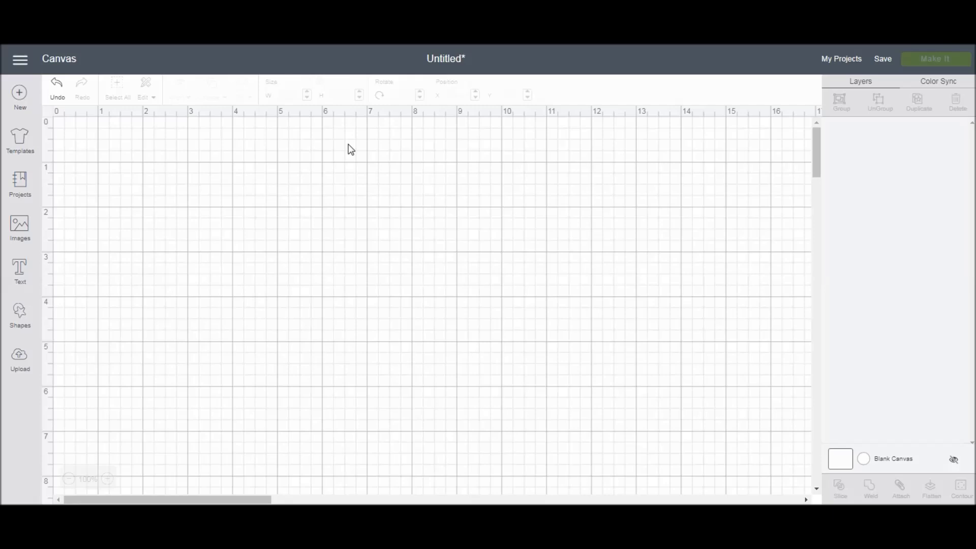
Add the letter "M" as text in Cricut Sans and enlarge it to about 6.55 by 6.61 in.
{"action": "left_click", "coordinate": [20, 269]}
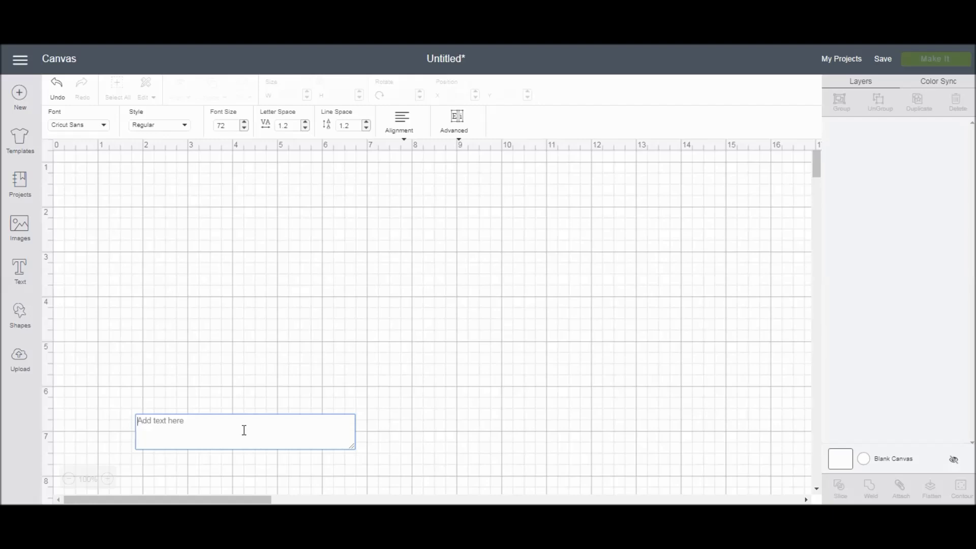
{"action": "type", "text": "M"}
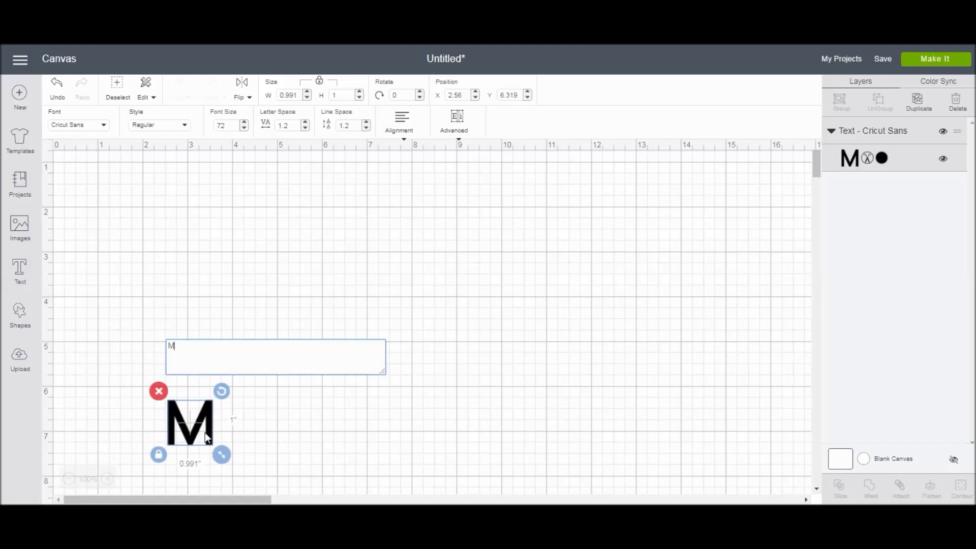
{"action": "left_click_drag", "start_coordinate": [205, 433], "coordinate": [396, 459]}
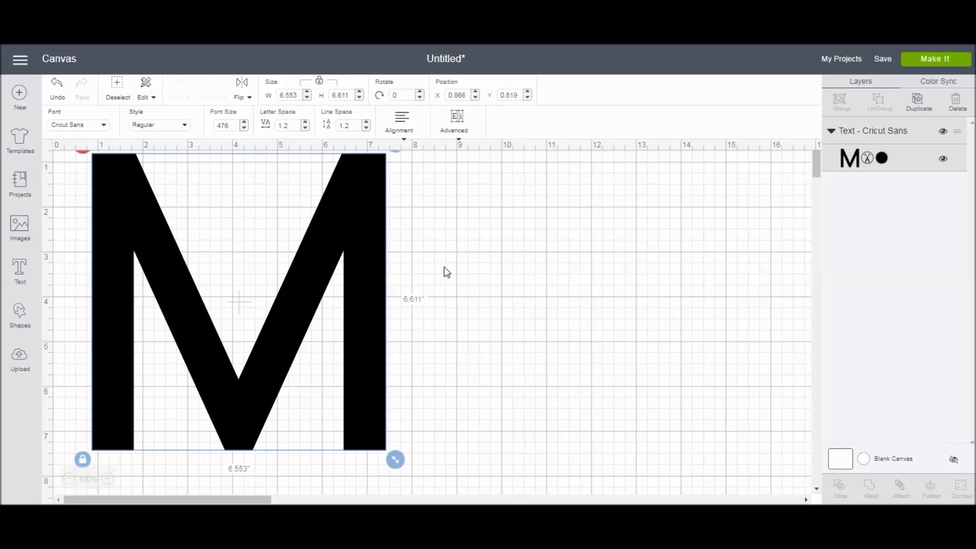
Insert a square beside the M, unlock its proportions and stretch it into a thin bar about 7.15 by 0.35 in.
{"action": "left_click", "coordinate": [29, 319]}
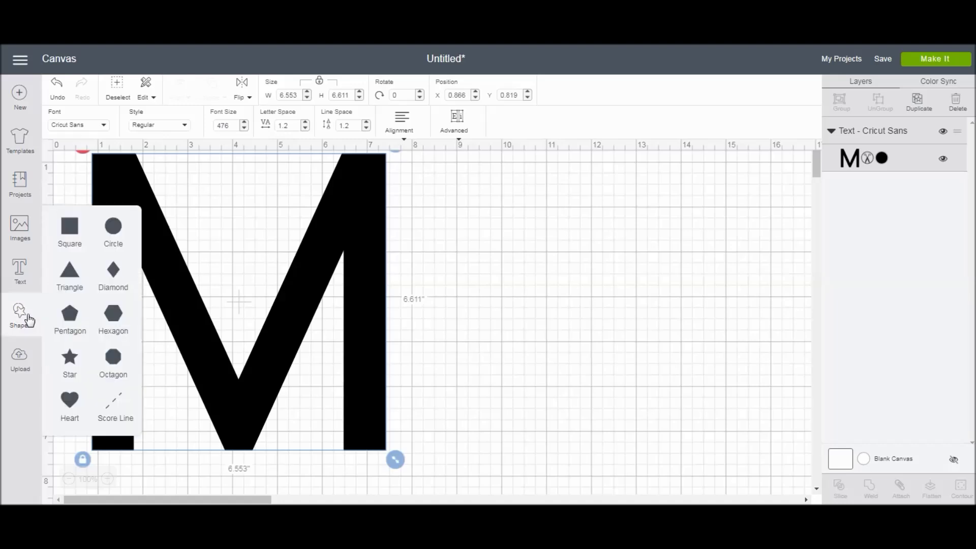
{"action": "left_click", "coordinate": [70, 233]}
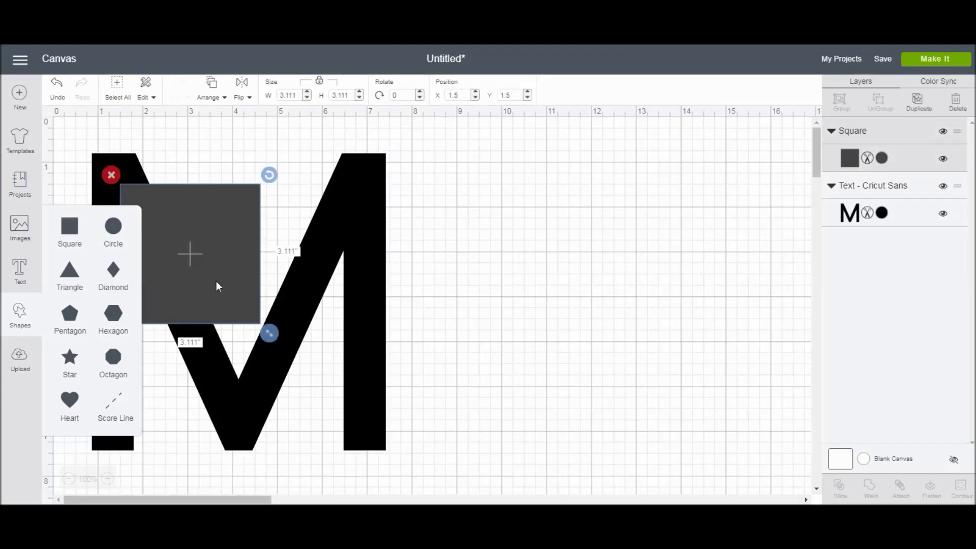
{"action": "left_click_drag", "start_coordinate": [217, 286], "coordinate": [582, 241]}
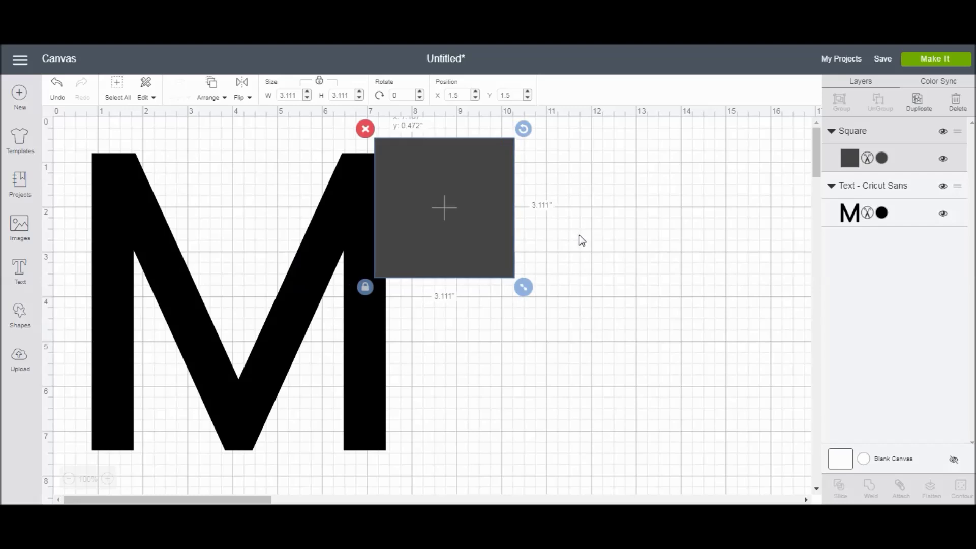
{"action": "left_click_drag", "start_coordinate": [490, 234], "coordinate": [549, 249]}
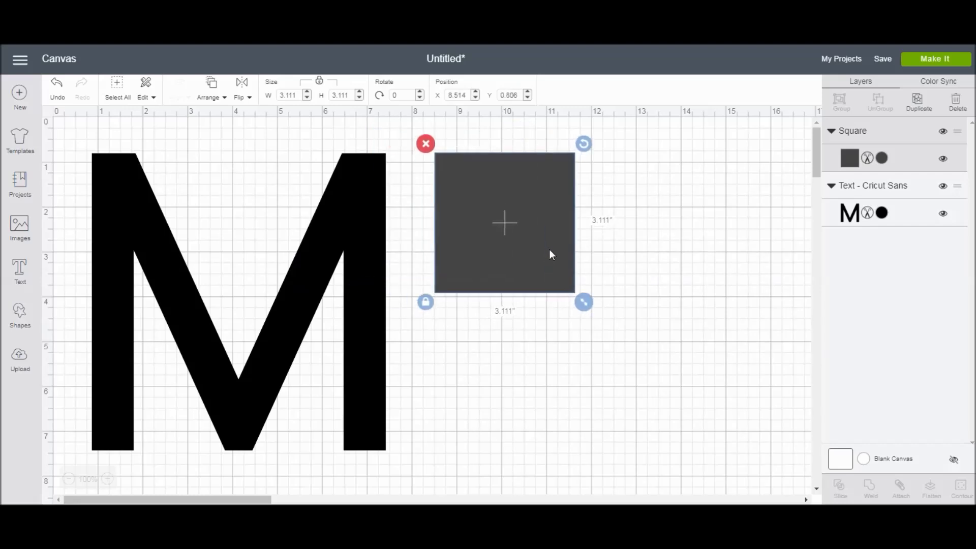
{"action": "left_click", "coordinate": [426, 306]}
{"action": "left_click_drag", "start_coordinate": [584, 301], "coordinate": [766, 177]}
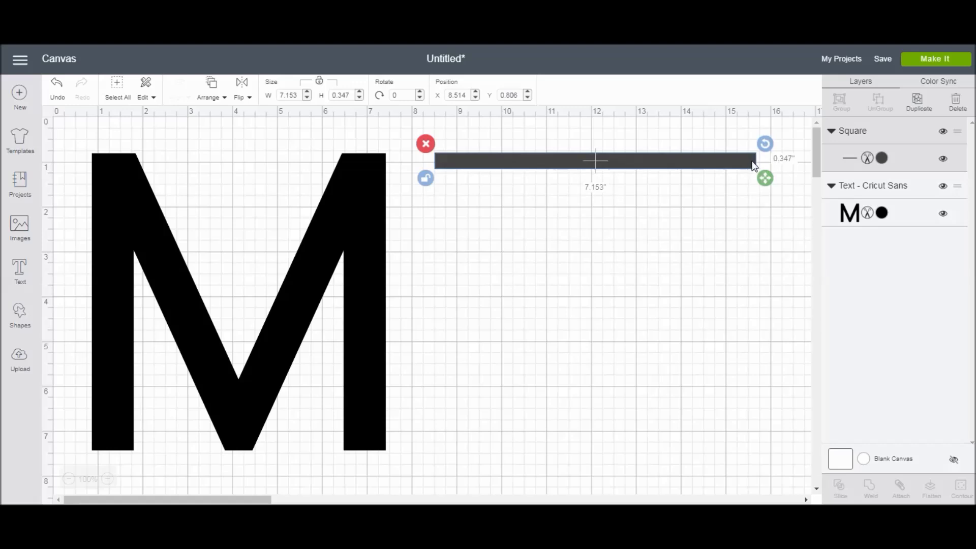
{"action": "left_click_drag", "start_coordinate": [749, 170], "coordinate": [748, 161]}
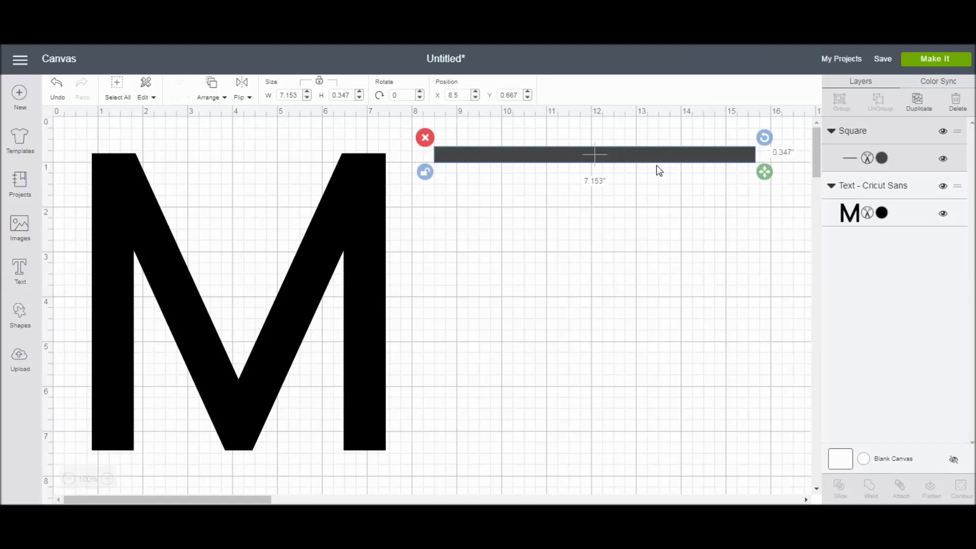
Place the bar horizontally across the M and resize it to about 7.81 by 0.32 in so it overhangs both sides.
{"action": "left_click_drag", "start_coordinate": [646, 159], "coordinate": [340, 274]}
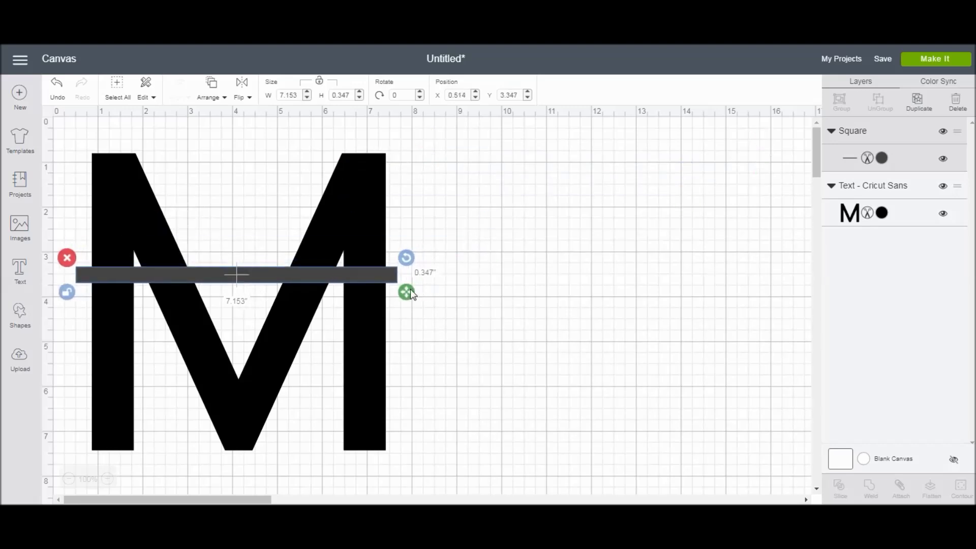
{"action": "mouse_move", "coordinate": [411, 290]}
{"action": "left_mouse_down"}
{"action": "mouse_move", "coordinate": [464, 290]}
{"action": "mouse_move", "coordinate": [401, 275]}
{"action": "mouse_move", "coordinate": [401, 300]}
{"action": "mouse_move", "coordinate": [401, 279]}
{"action": "mouse_move", "coordinate": [422, 302]}
{"action": "left_mouse_up"}
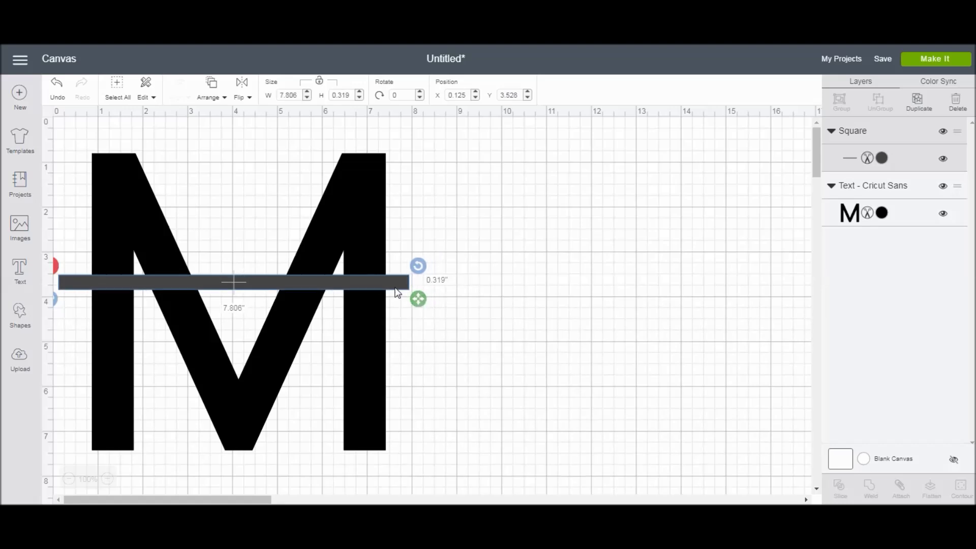
{"action": "left_click_drag", "start_coordinate": [392, 286], "coordinate": [393, 285]}
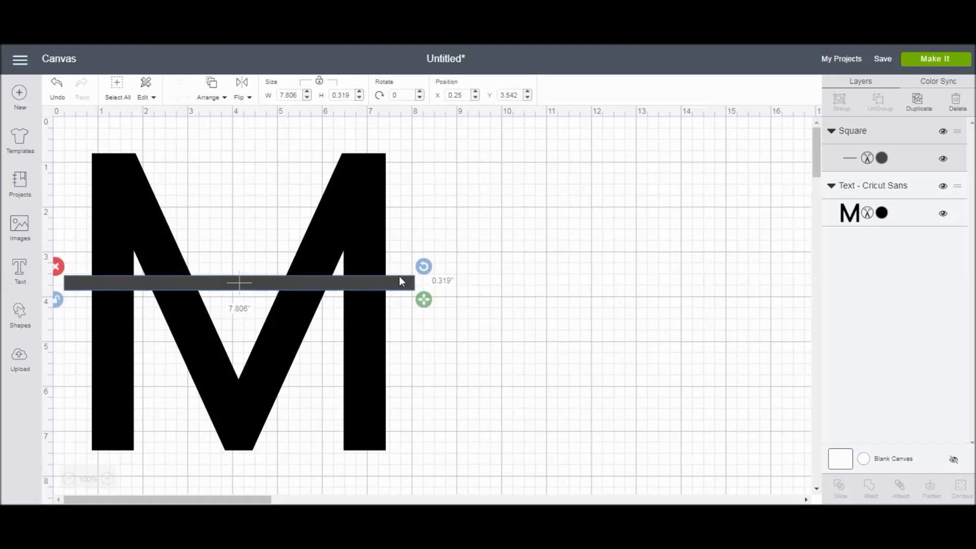
{"action": "left_click_drag", "start_coordinate": [395, 277], "coordinate": [398, 278]}
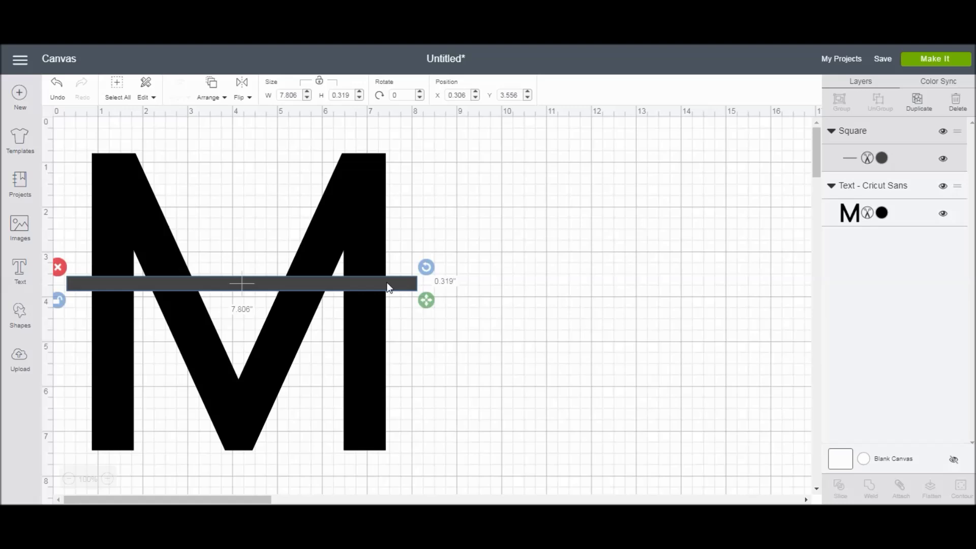
{"action": "left_click_drag", "start_coordinate": [387, 287], "coordinate": [383, 283]}
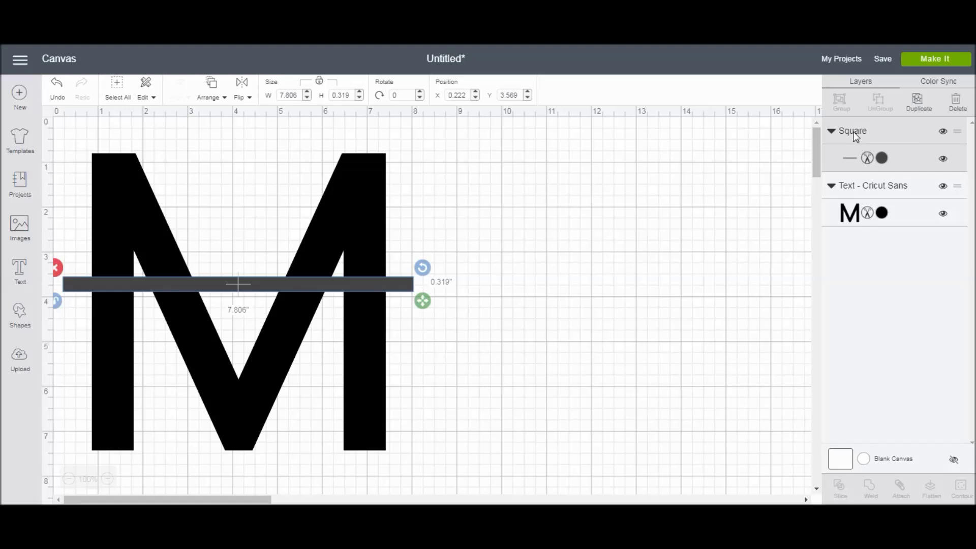
Duplicate the bar, park the copy to the right of the M, and lower the original bar to the letter's mid-height.
{"action": "left_click", "coordinate": [919, 103]}
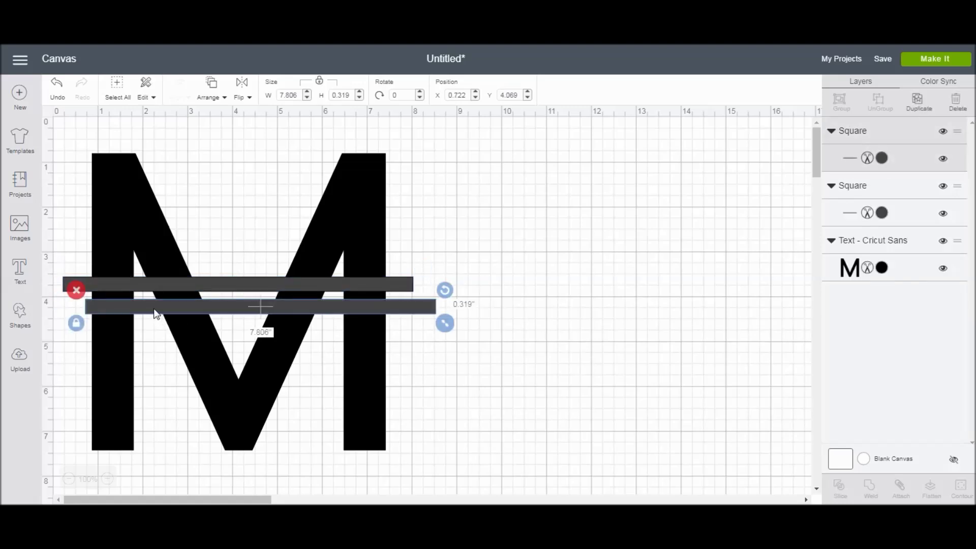
{"action": "left_click_drag", "start_coordinate": [155, 312], "coordinate": [506, 187]}
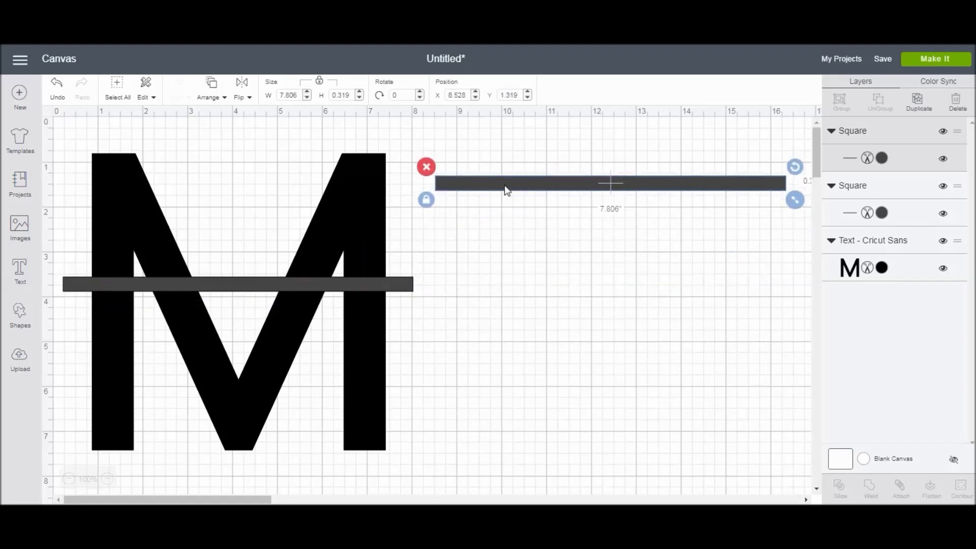
{"action": "left_click", "coordinate": [268, 292]}
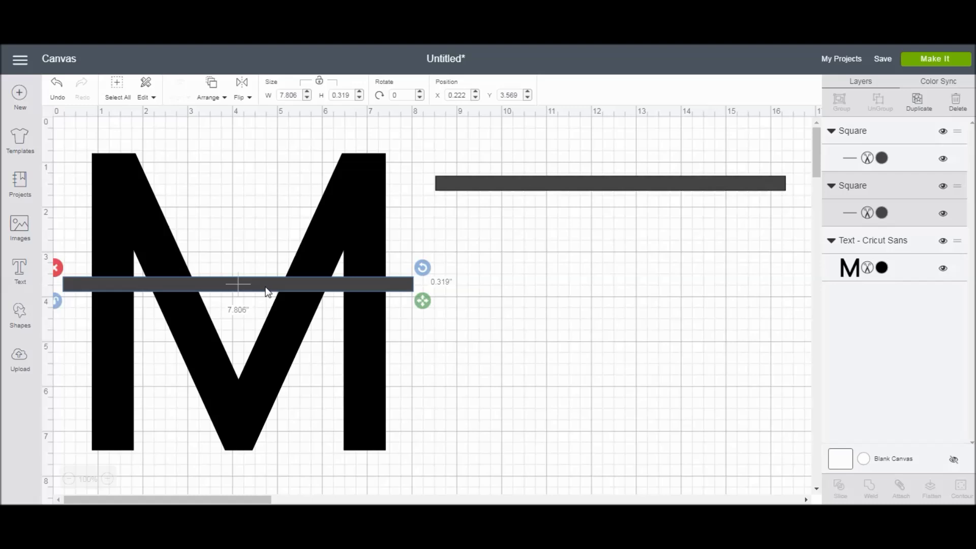
{"action": "left_click_drag", "start_coordinate": [266, 290], "coordinate": [269, 290]}
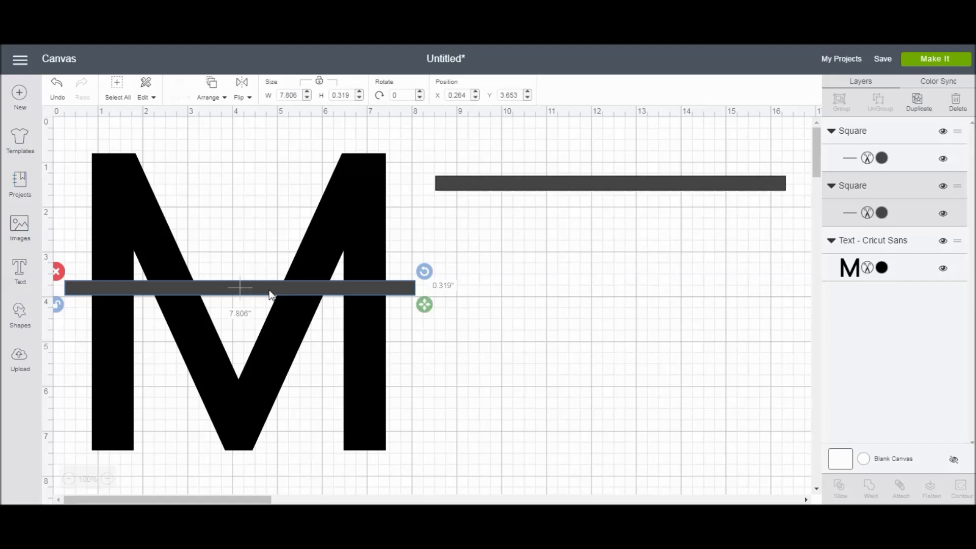
{"action": "left_click_drag", "start_coordinate": [269, 290], "coordinate": [268, 296]}
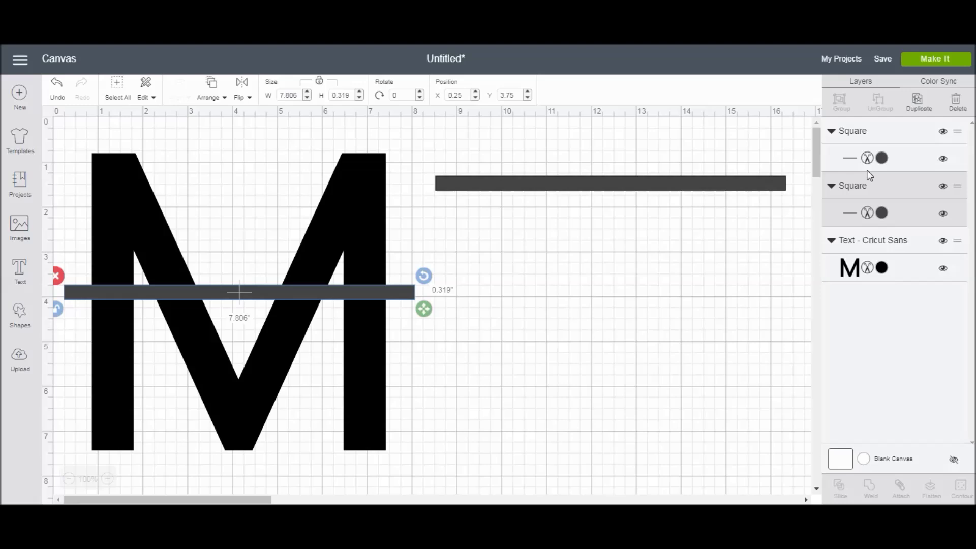
Weld the bar crossing the letter to the M and shift the welded shape slightly up and to the right.
{"action": "left_click", "coordinate": [849, 246], "text": "shift"}
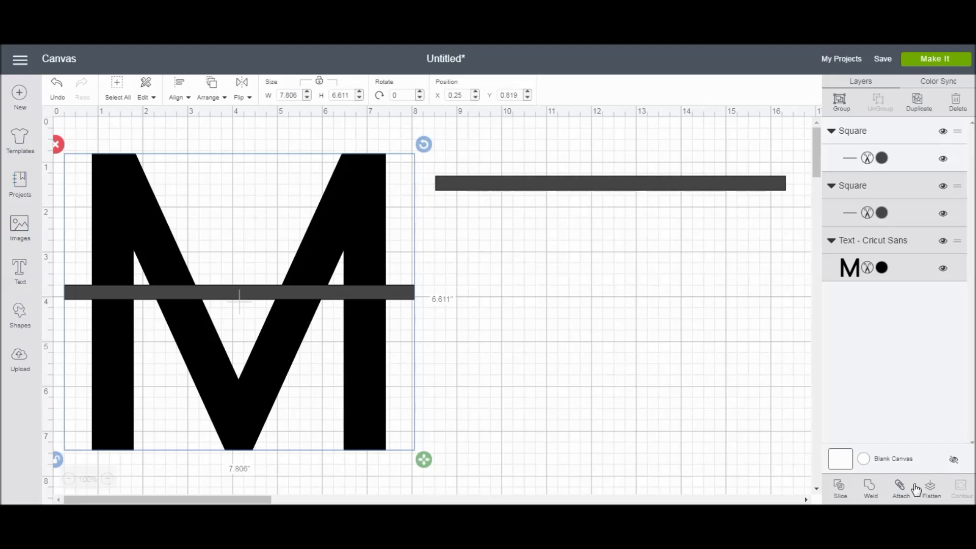
{"action": "left_click", "coordinate": [870, 488]}
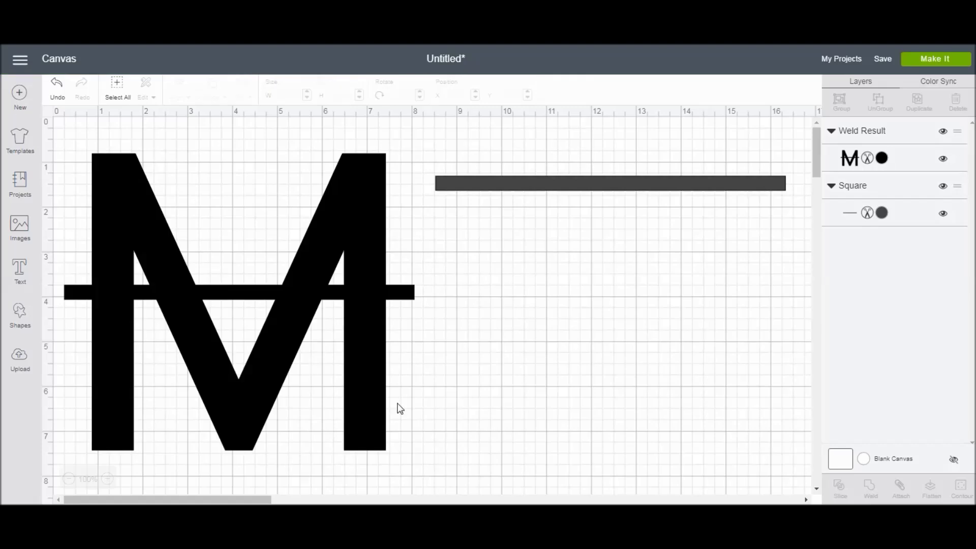
{"action": "left_click", "coordinate": [340, 231]}
{"action": "left_click_drag", "start_coordinate": [358, 226], "coordinate": [358, 224]}
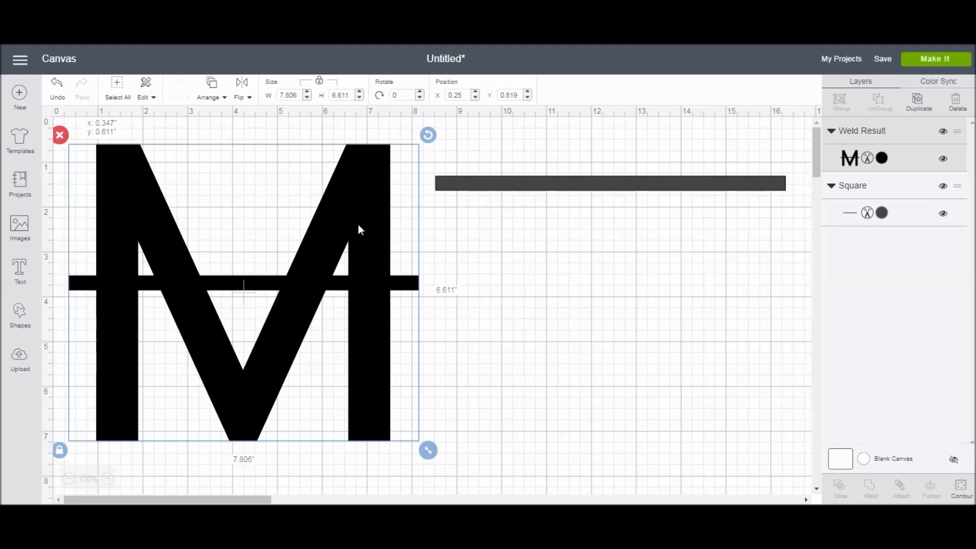
Align the spare bar's top edge with the middle of the crossbar and extend it to about 3.85 in tall, covering the M's lower half.
{"action": "left_click", "coordinate": [581, 189]}
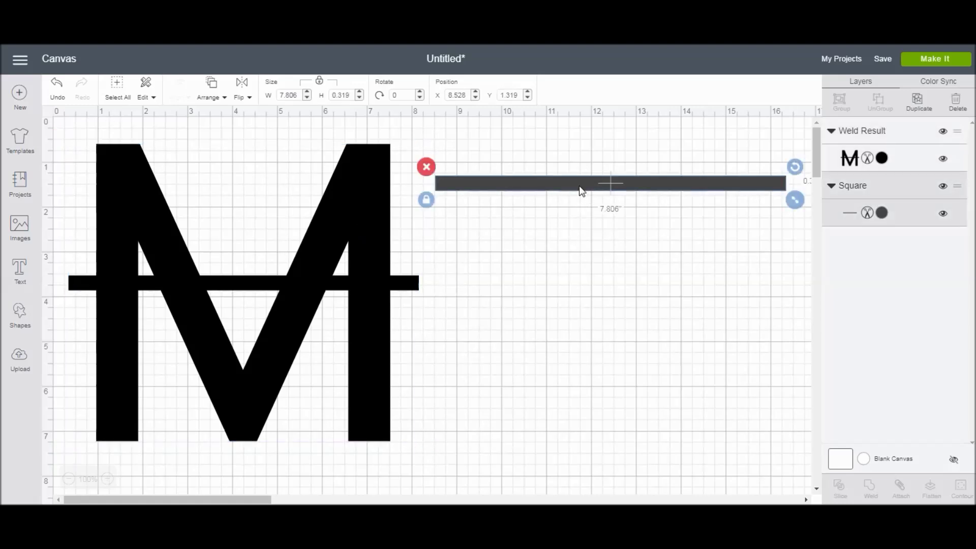
{"action": "left_click_drag", "start_coordinate": [582, 189], "coordinate": [326, 301]}
{"action": "left_click", "coordinate": [268, 316]}
{"action": "left_click_drag", "start_coordinate": [268, 316], "coordinate": [444, 316]}
{"action": "left_click", "coordinate": [502, 294]}
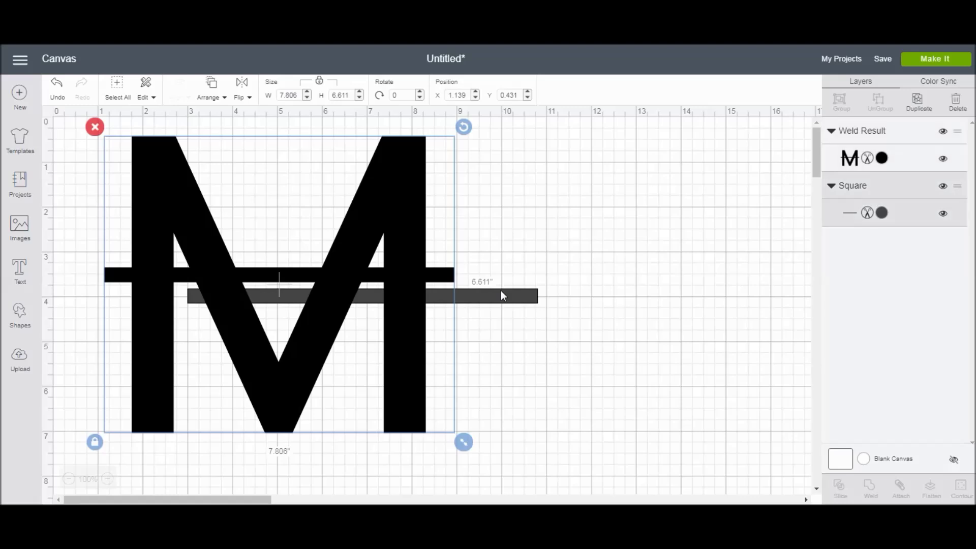
{"action": "left_click_drag", "start_coordinate": [515, 298], "coordinate": [427, 285]}
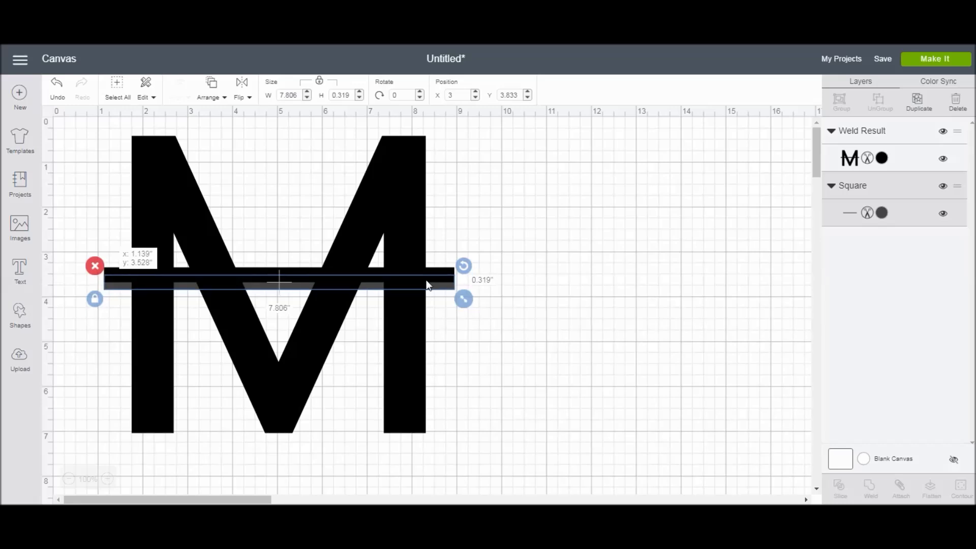
{"action": "left_click_drag", "start_coordinate": [426, 285], "coordinate": [427, 284]}
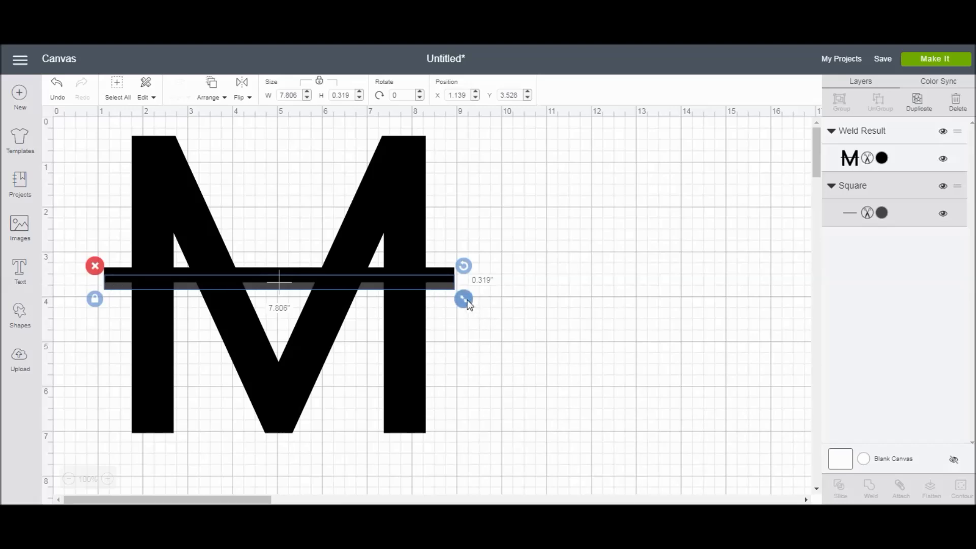
{"action": "left_click", "coordinate": [95, 299]}
{"action": "left_click_drag", "start_coordinate": [459, 300], "coordinate": [459, 458]}
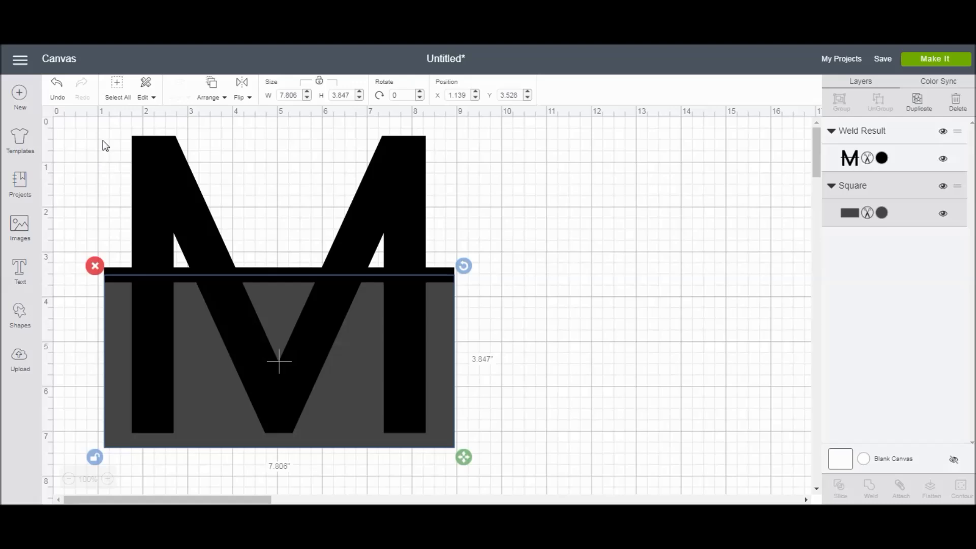
Slice the welded M with the rectangle and delete the two gray leftover pieces.
{"action": "left_click", "coordinate": [117, 91]}
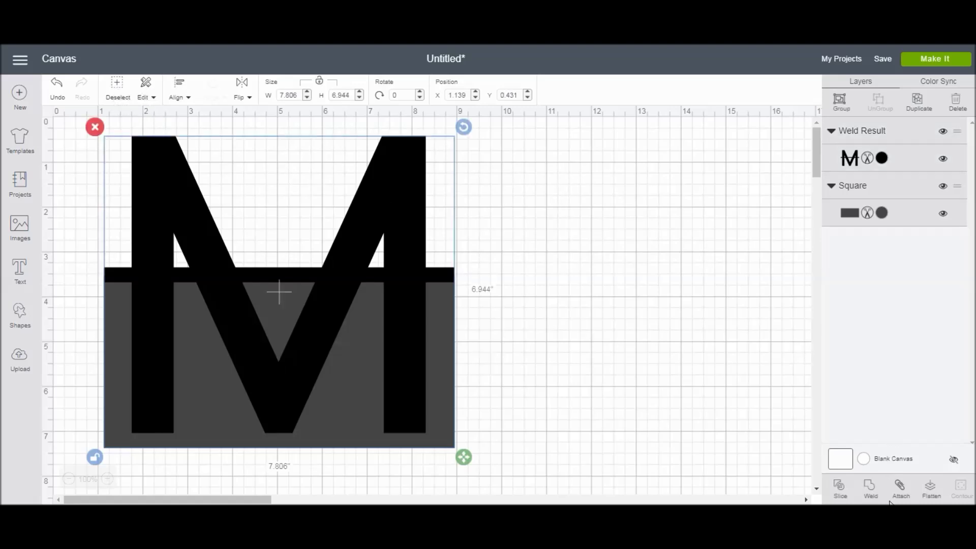
{"action": "left_click", "coordinate": [836, 491]}
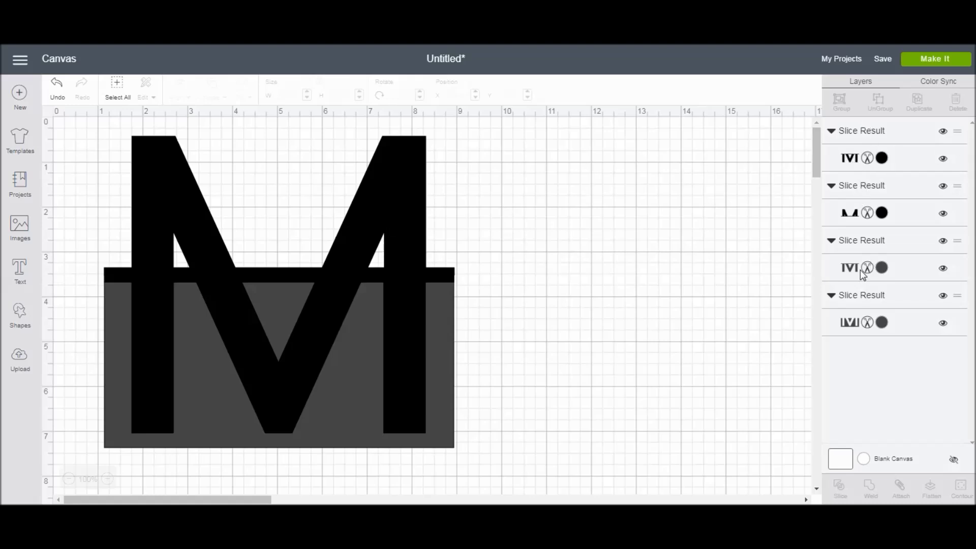
{"action": "left_click", "coordinate": [863, 245]}
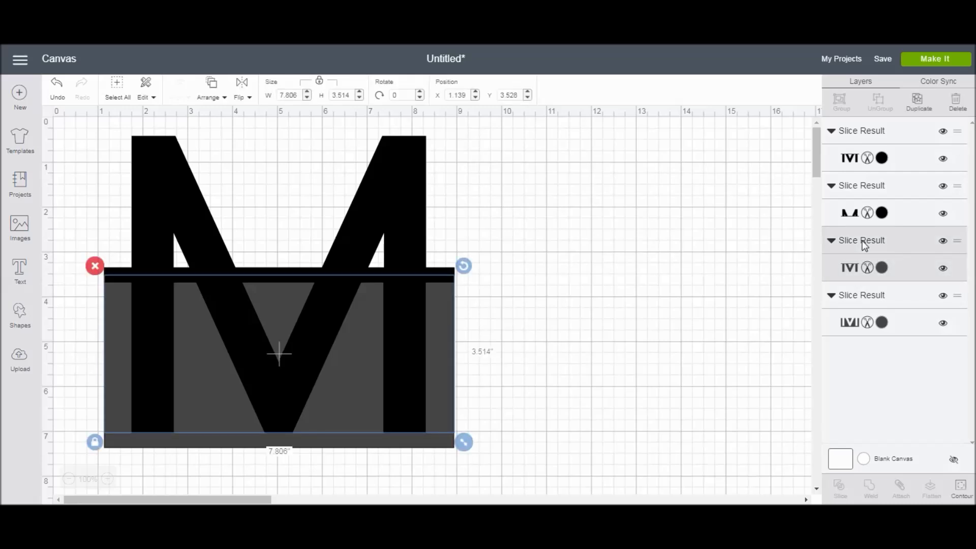
{"action": "left_click", "coordinate": [955, 108]}
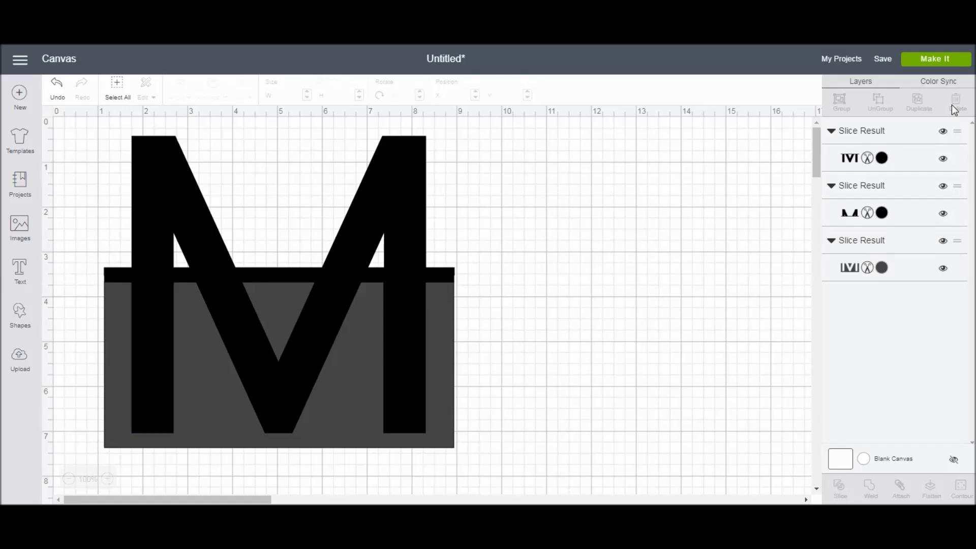
{"action": "left_click", "coordinate": [836, 254]}
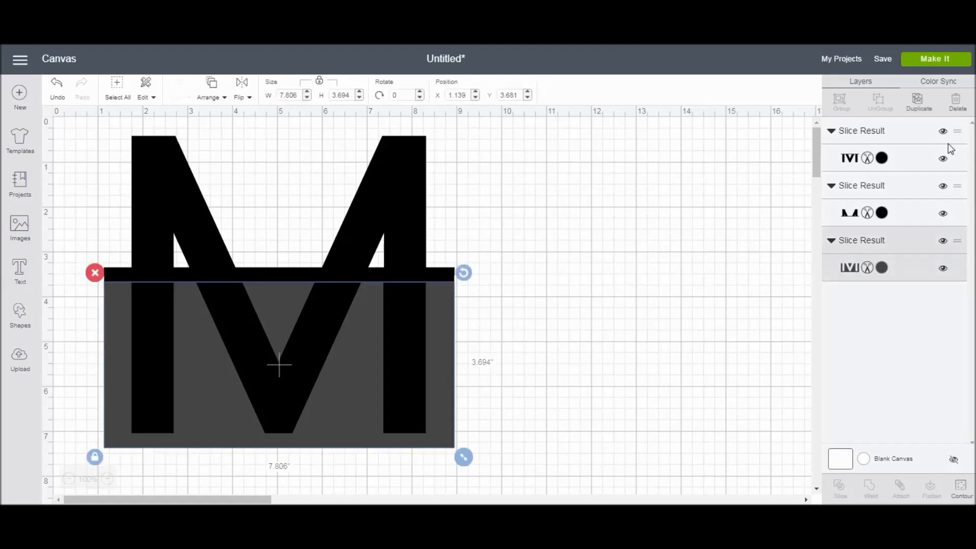
{"action": "left_click", "coordinate": [956, 112]}
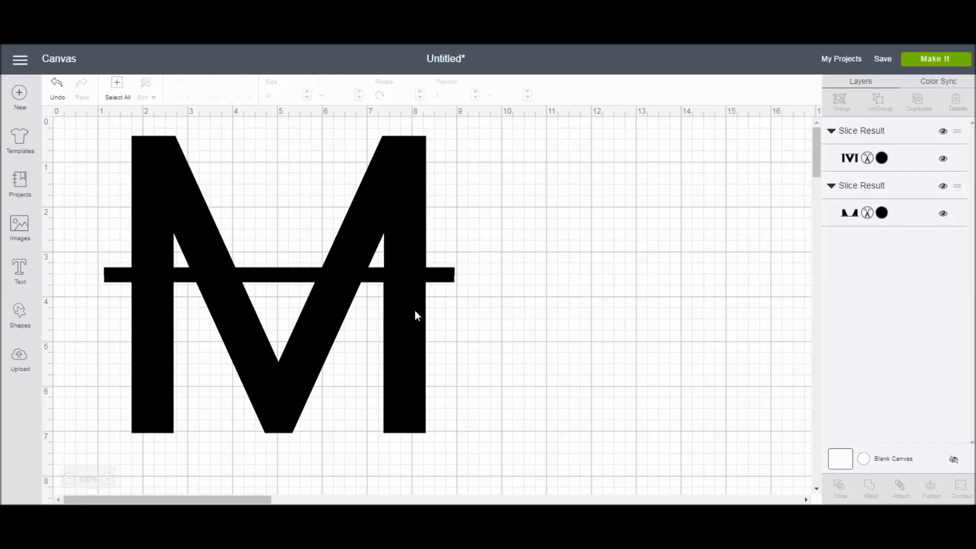
Separate the M's halves vertically by about 1 in and line up the upper half with the lower one.
{"action": "left_click_drag", "start_coordinate": [414, 310], "coordinate": [417, 361]}
{"action": "left_click", "coordinate": [394, 269]}
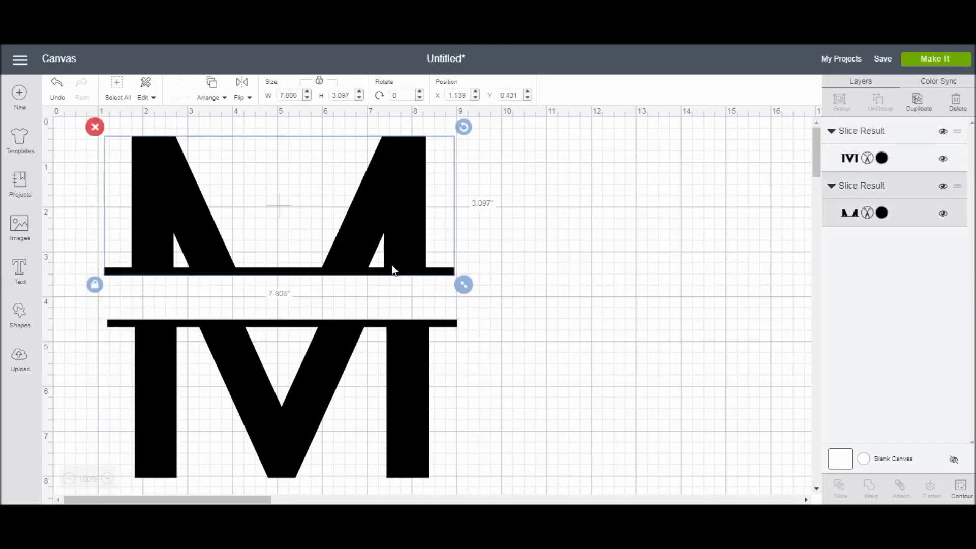
{"action": "left_click_drag", "start_coordinate": [394, 270], "coordinate": [397, 270]}
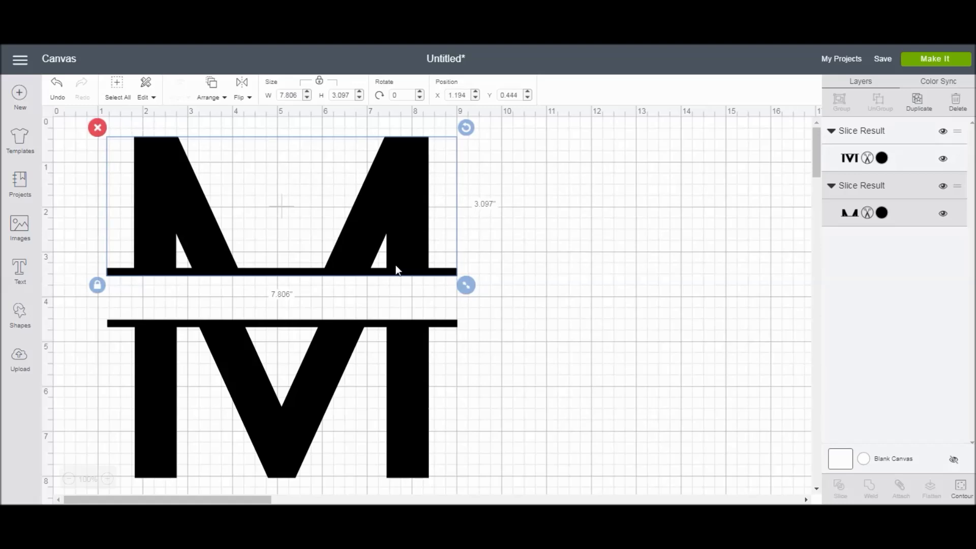
Move the M's lower half slightly down and place a text layer with the first name in the gap between the bars.
{"action": "left_click_drag", "start_coordinate": [426, 349], "coordinate": [426, 354]}
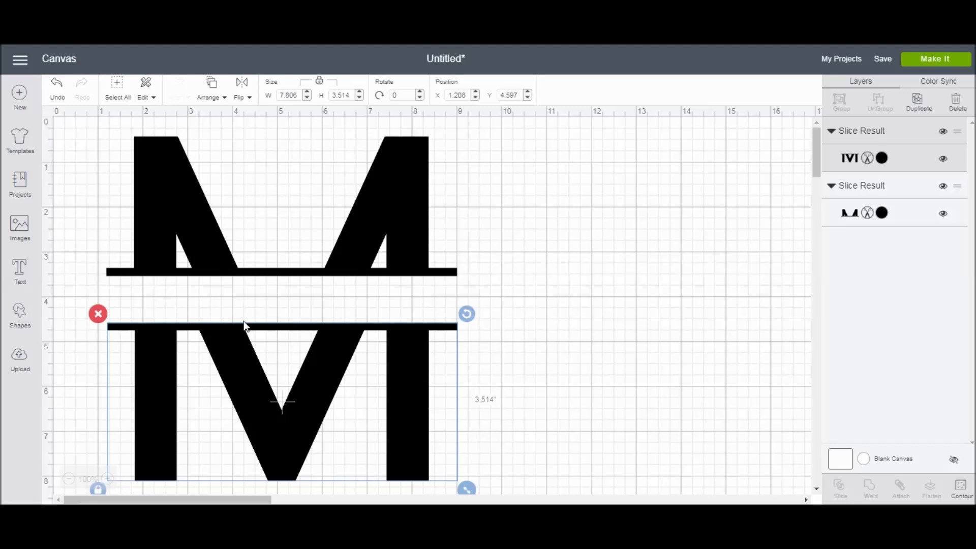
{"action": "left_click", "coordinate": [21, 282]}
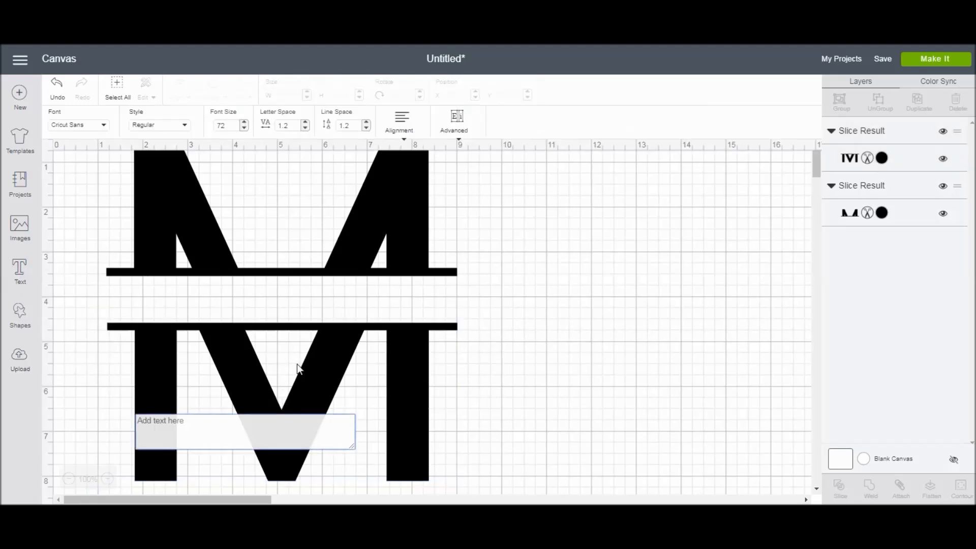
{"action": "type", "text": "M"}
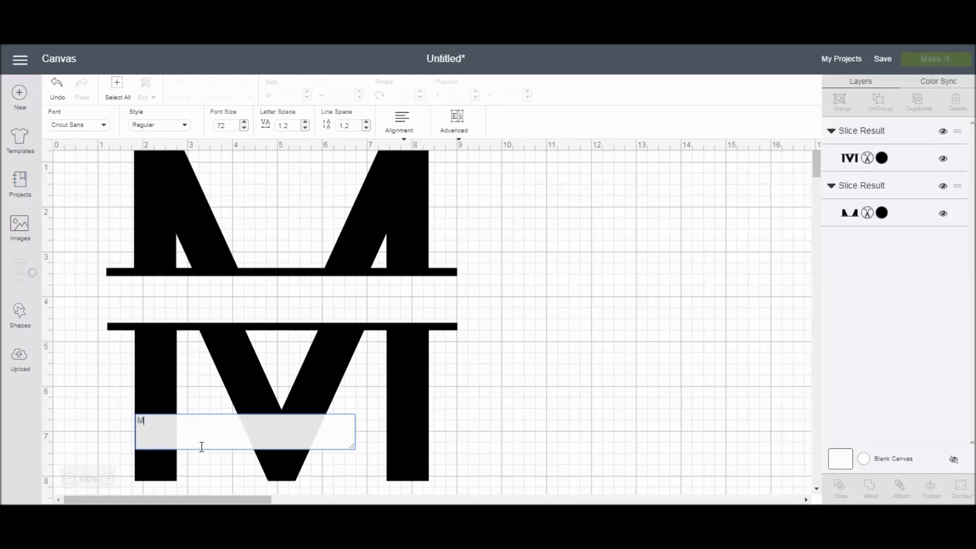
{"action": "type", "text": "elanie"}
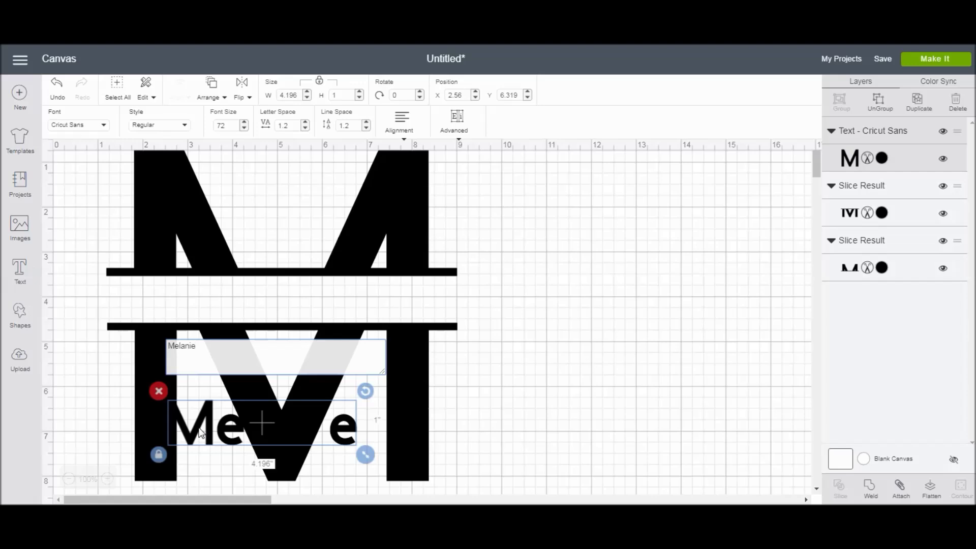
{"action": "left_click_drag", "start_coordinate": [187, 428], "coordinate": [204, 305]}
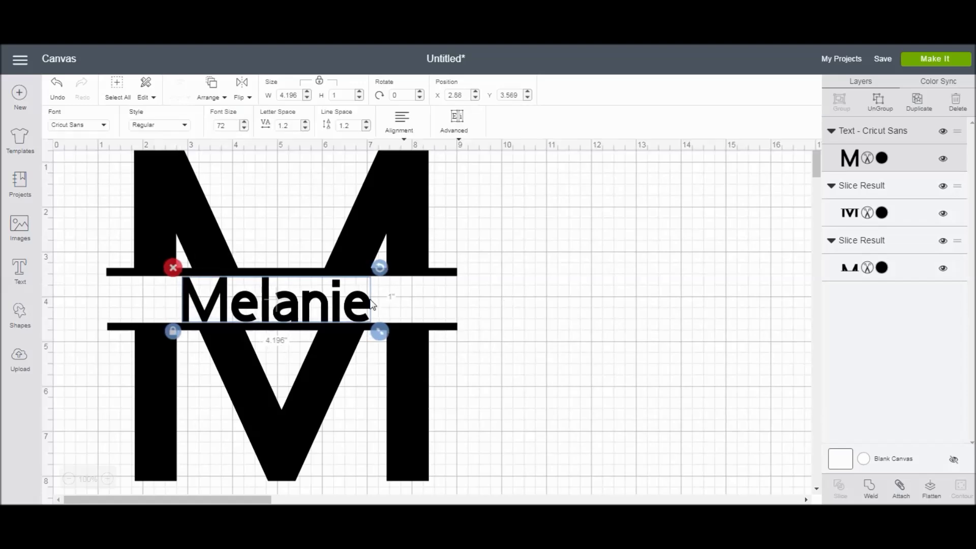
{"action": "left_click", "coordinate": [574, 299]}
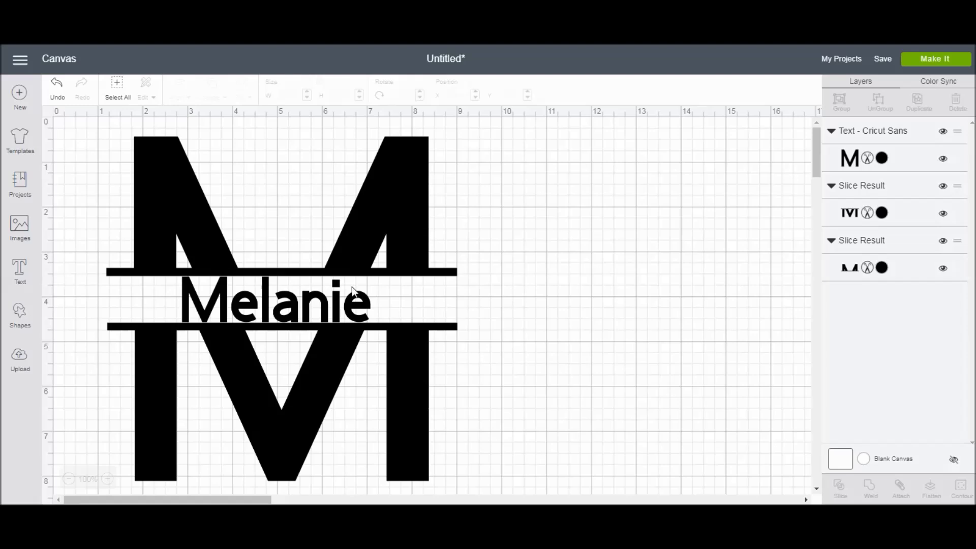
Shrink the name text to about 3.92 in wide and 0.93 in tall and center it in the gap between the bars.
{"action": "left_click", "coordinate": [330, 304]}
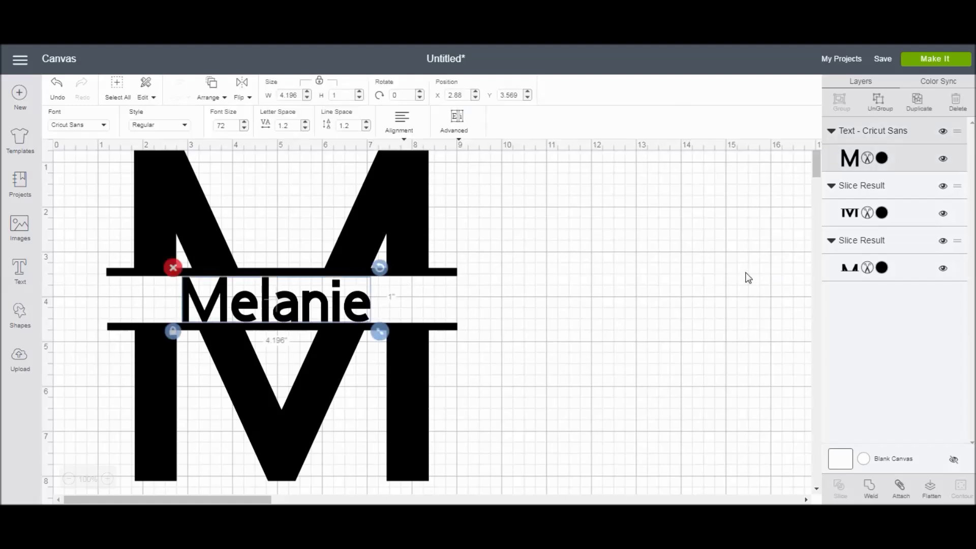
{"action": "left_click_drag", "start_coordinate": [383, 330], "coordinate": [367, 328]}
{"action": "left_click", "coordinate": [323, 303]}
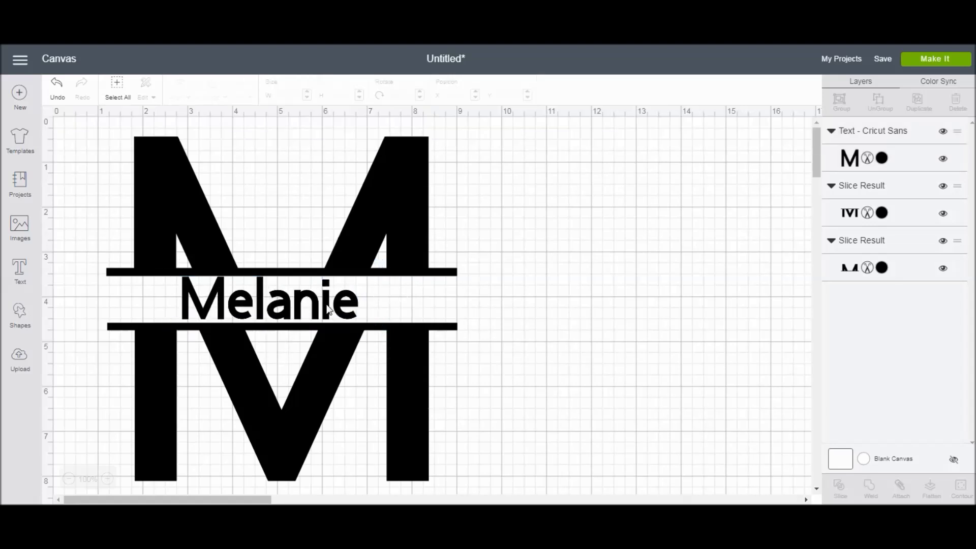
{"action": "left_click", "coordinate": [324, 308]}
{"action": "left_click", "coordinate": [324, 310]}
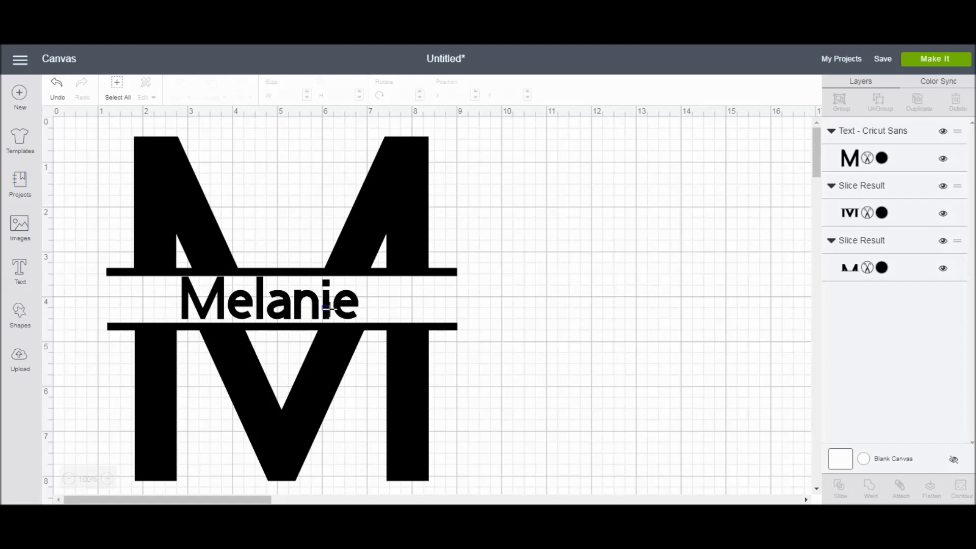
{"action": "left_click", "coordinate": [319, 311]}
{"action": "left_click_drag", "start_coordinate": [324, 306], "coordinate": [332, 312]}
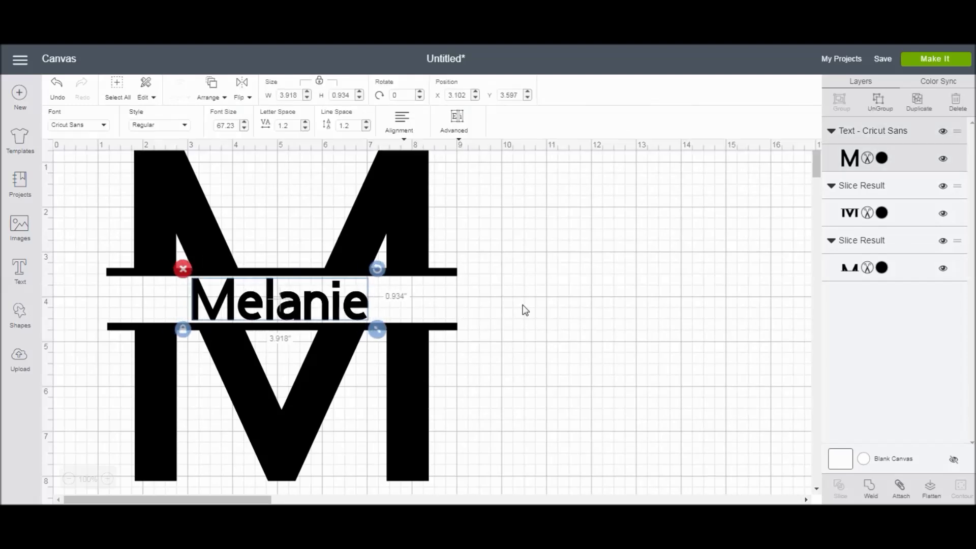
{"action": "left_click", "coordinate": [524, 310]}
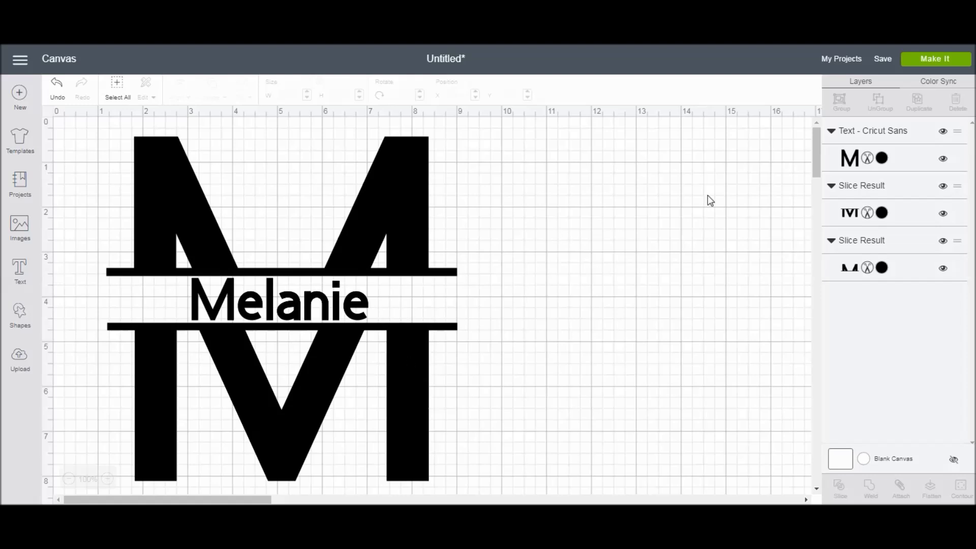
Attach the name and both M halves together and scale the attached design down to about 5.64 by 5.53 in.
{"action": "left_click", "coordinate": [116, 98]}
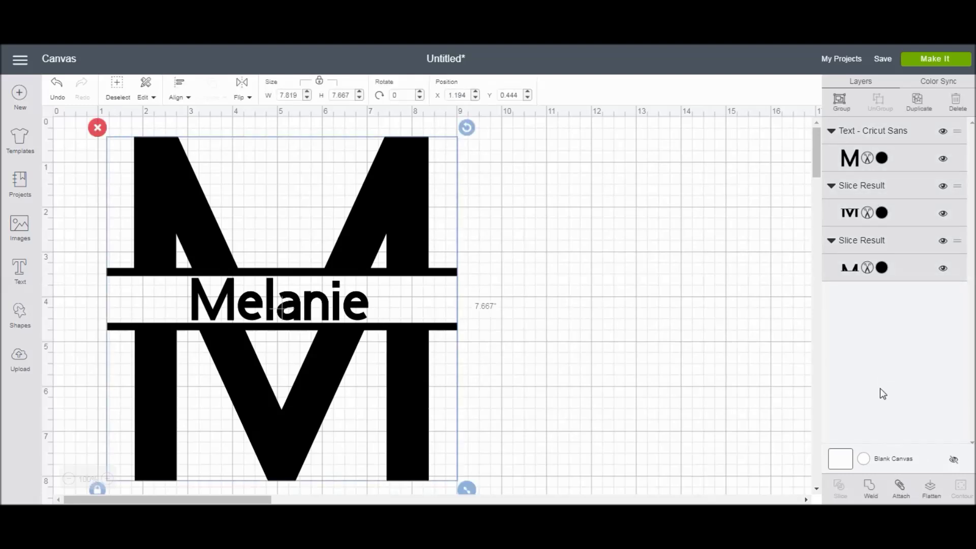
{"action": "left_click", "coordinate": [900, 489]}
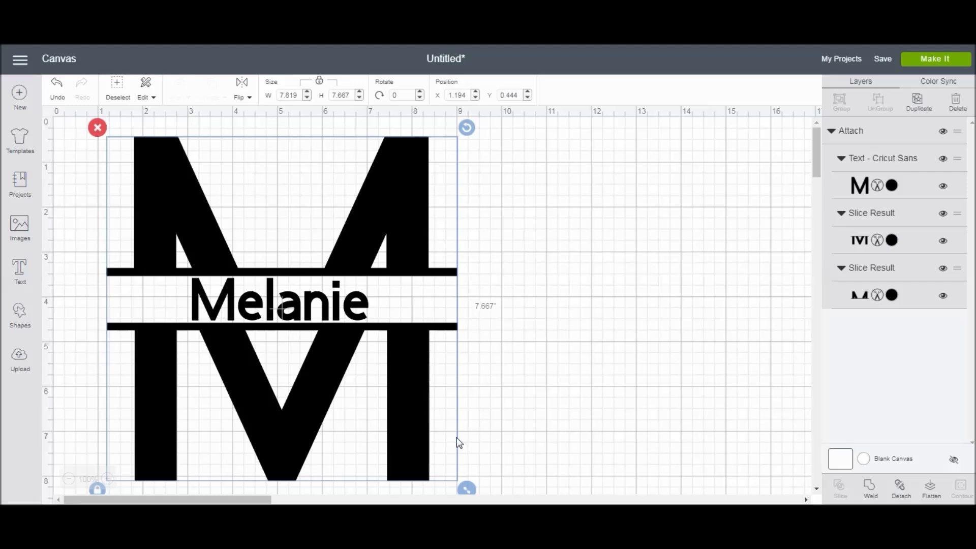
{"action": "left_click_drag", "start_coordinate": [468, 490], "coordinate": [369, 381]}
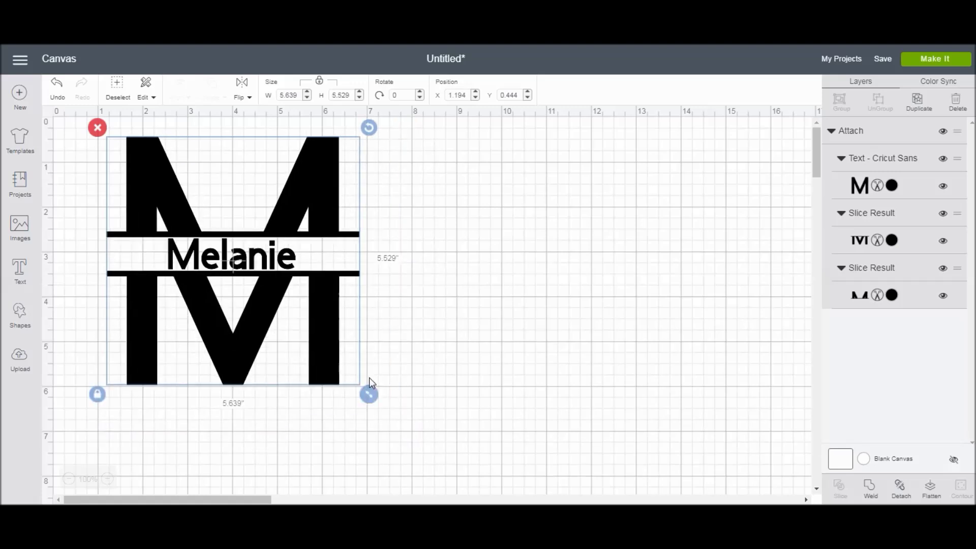